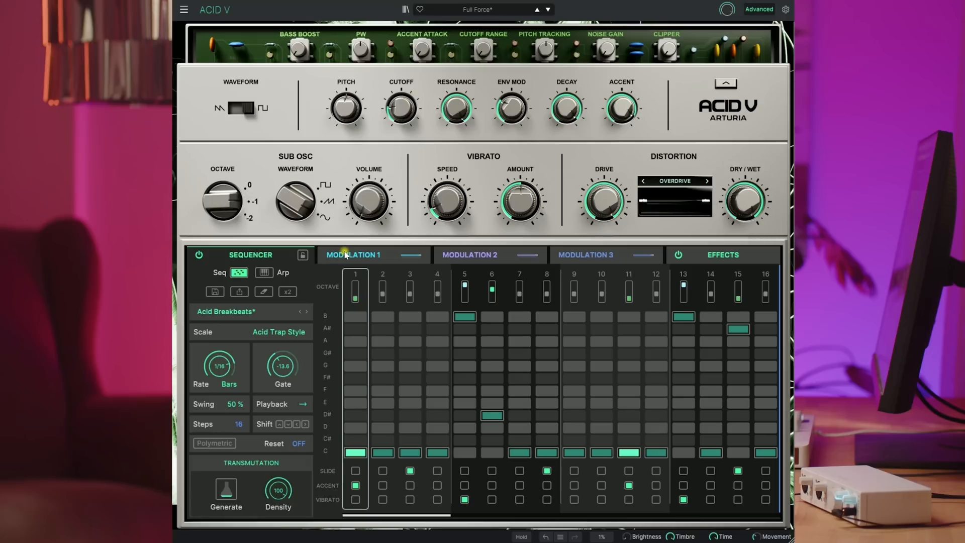
- Audition the factory sequences All Things Pass, Allela Enabler, Arena Berlin and Fast Travel, and load Formic Tail into the sequencer
{"action": "left_click", "coordinate": [249, 312]}
{"action": "scroll", "coordinate": [452, 422], "scroll_direction": "down", "scroll_amount": 3}
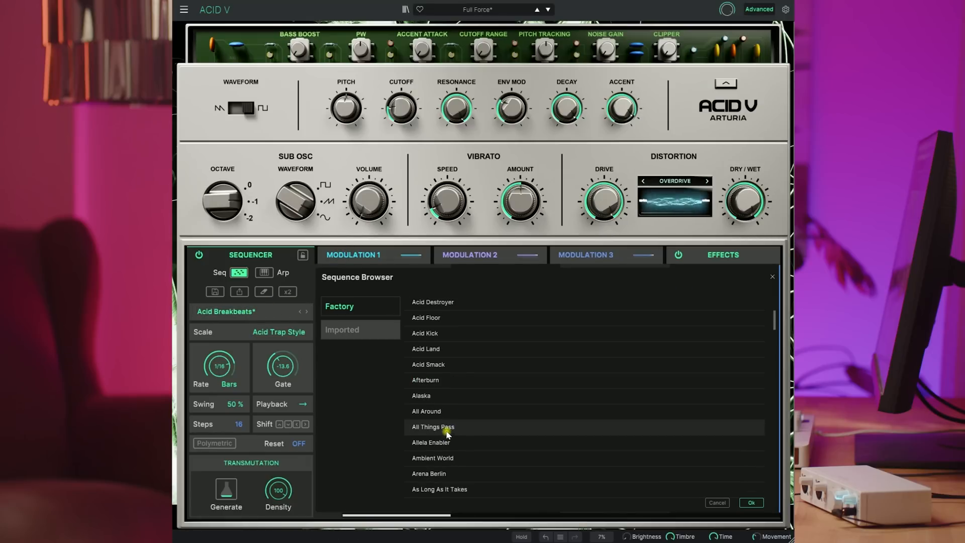
{"action": "left_click", "coordinate": [450, 428]}
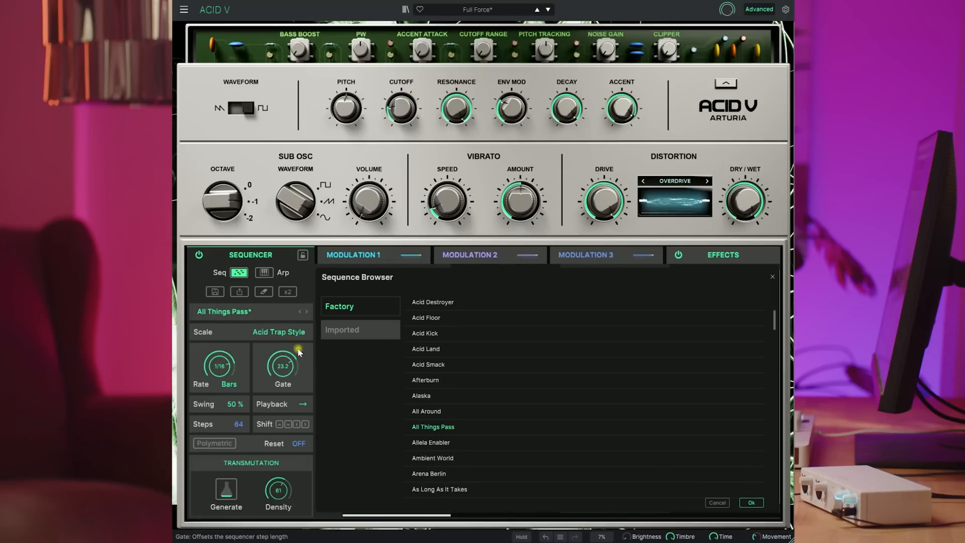
{"action": "left_click", "coordinate": [444, 443]}
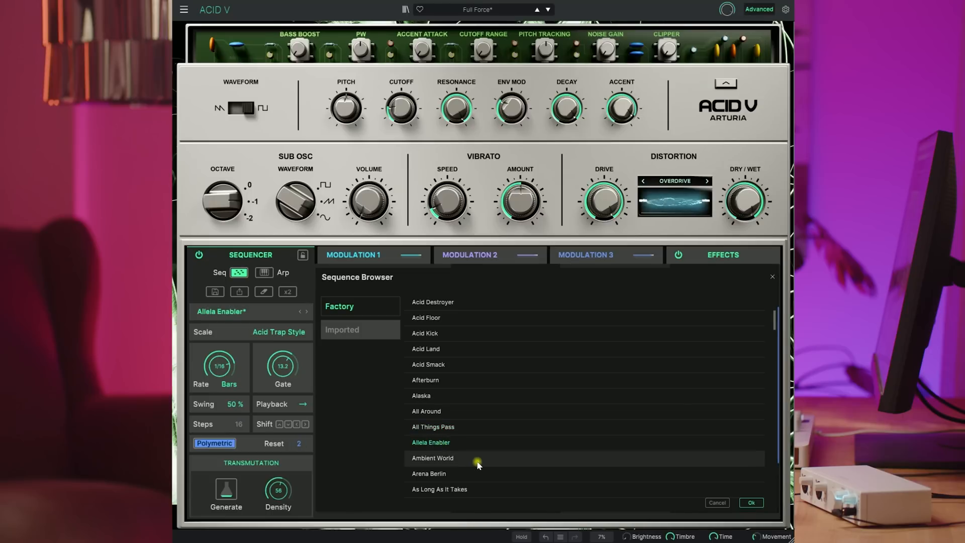
{"action": "scroll", "coordinate": [477, 468], "scroll_direction": "down", "scroll_amount": 2}
{"action": "left_click", "coordinate": [440, 372]}
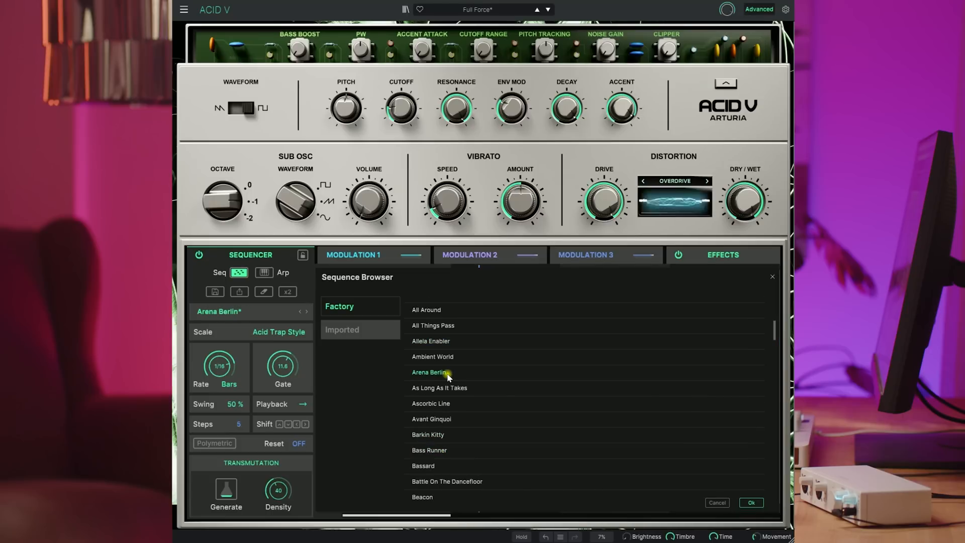
{"action": "scroll", "coordinate": [547, 448], "scroll_direction": "down", "scroll_amount": 10}
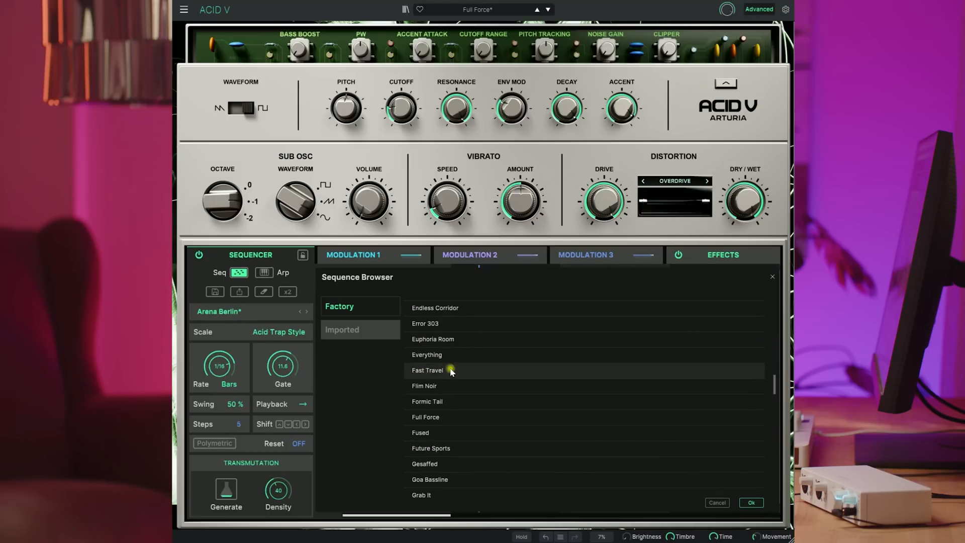
{"action": "left_click", "coordinate": [459, 374]}
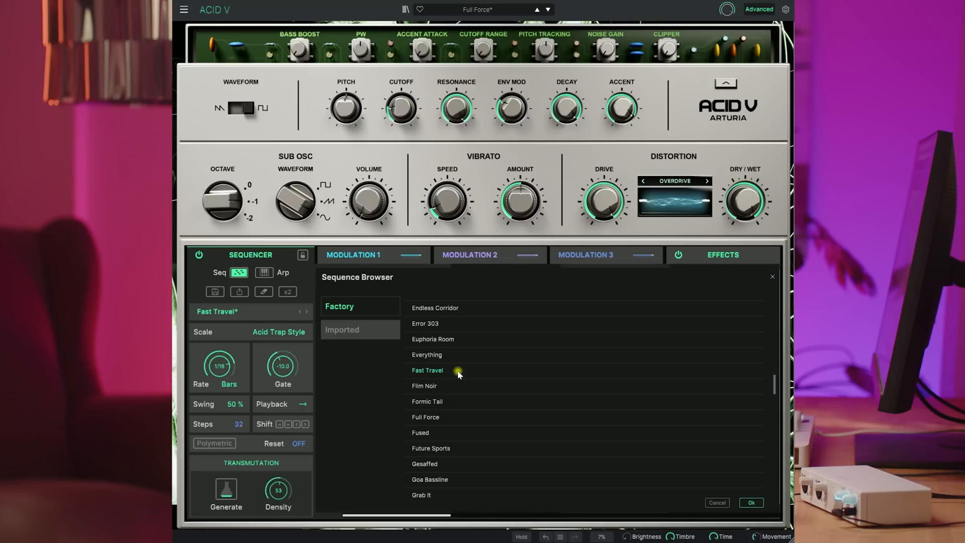
{"action": "left_click", "coordinate": [458, 404]}
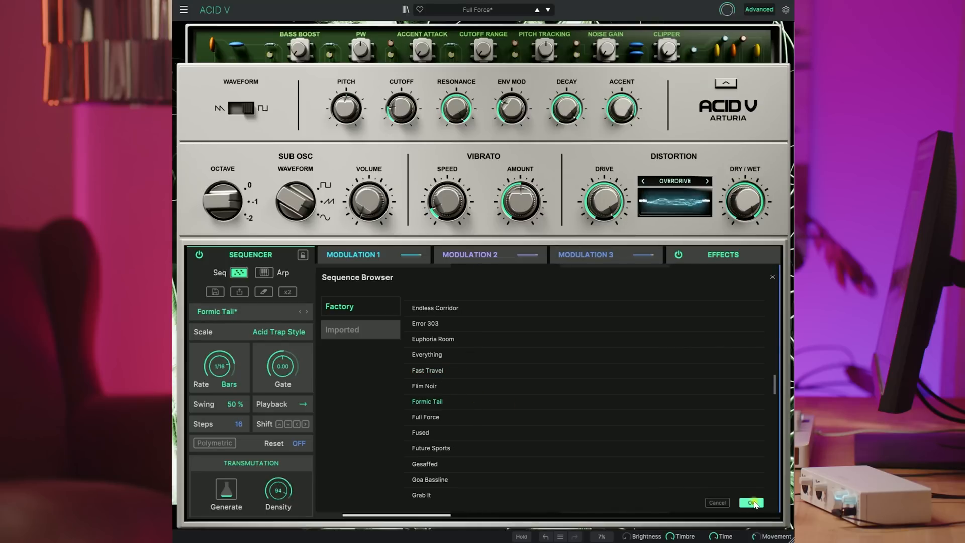
{"action": "left_click", "coordinate": [752, 503]}
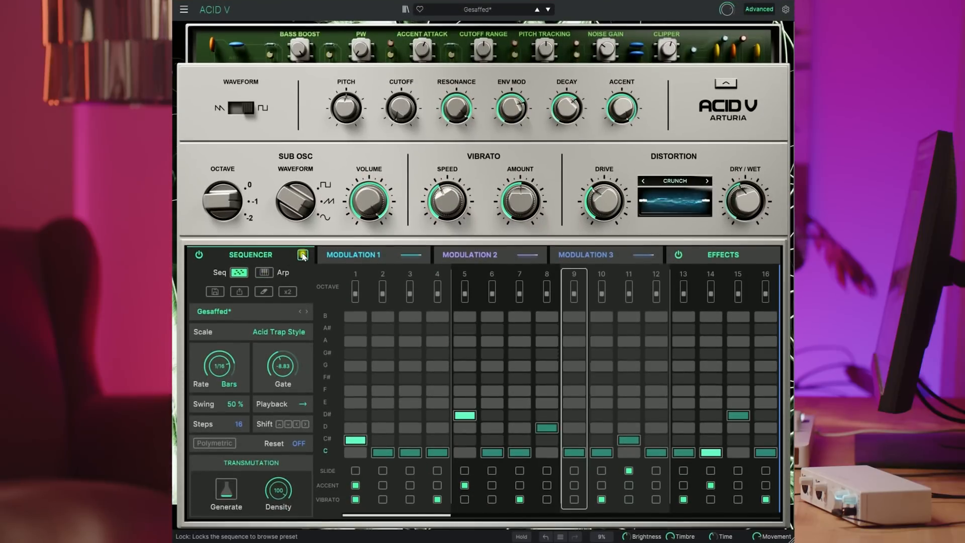
- Lock the current sequence and advance through two presets so that the pattern carries over
{"action": "left_click", "coordinate": [303, 255]}
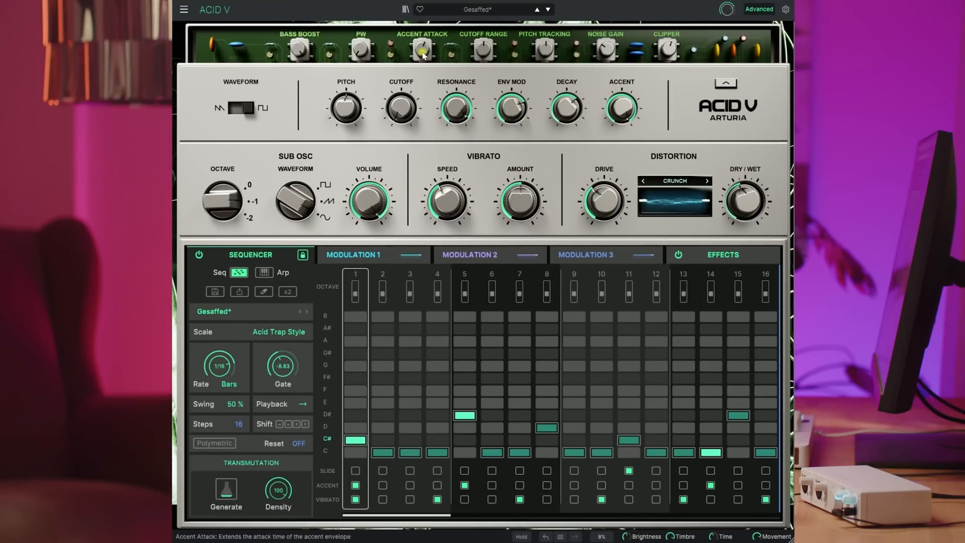
{"action": "left_click", "coordinate": [547, 9]}
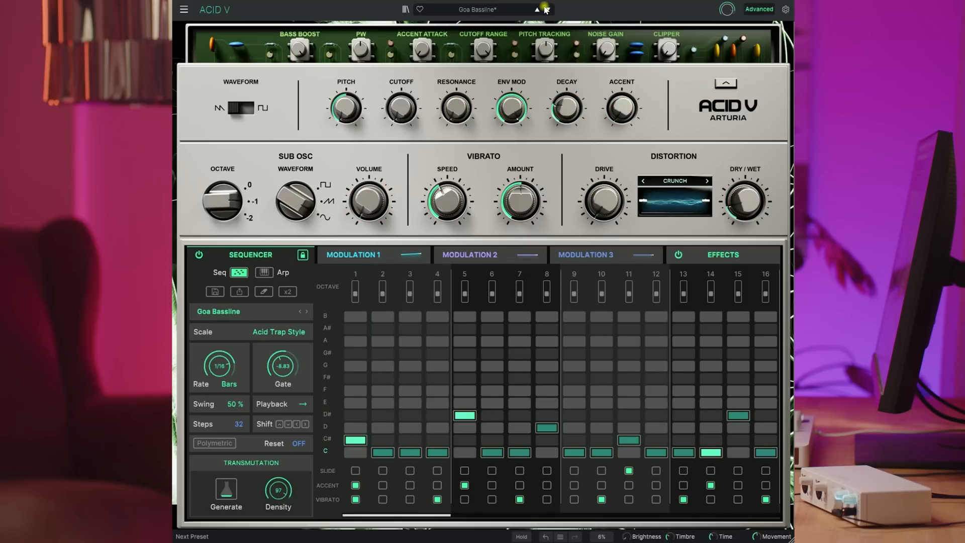
{"action": "left_click", "coordinate": [546, 9]}
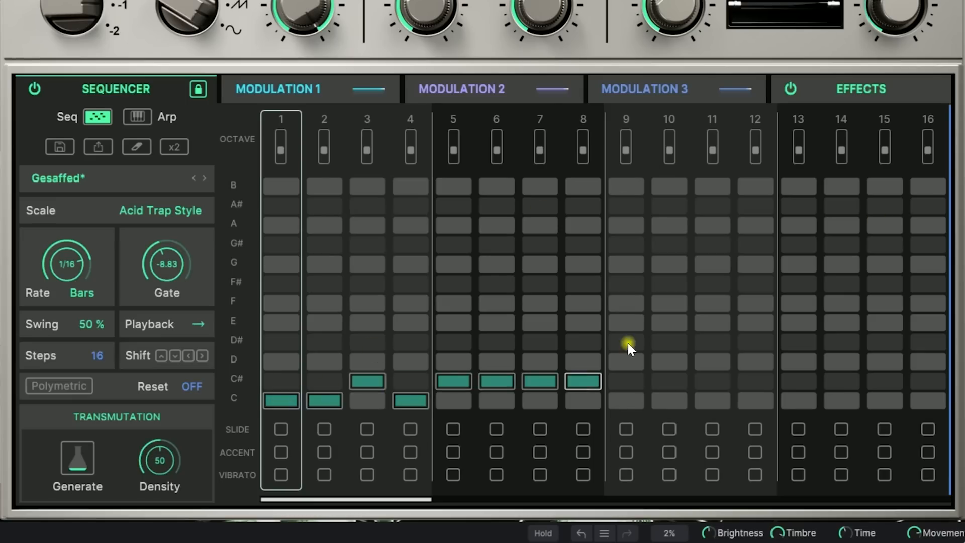
- Add an E note on step 11 and a D# note on step 12, and raise the sequence density to 100
{"action": "left_click", "coordinate": [713, 322]}
{"action": "left_click", "coordinate": [755, 342]}
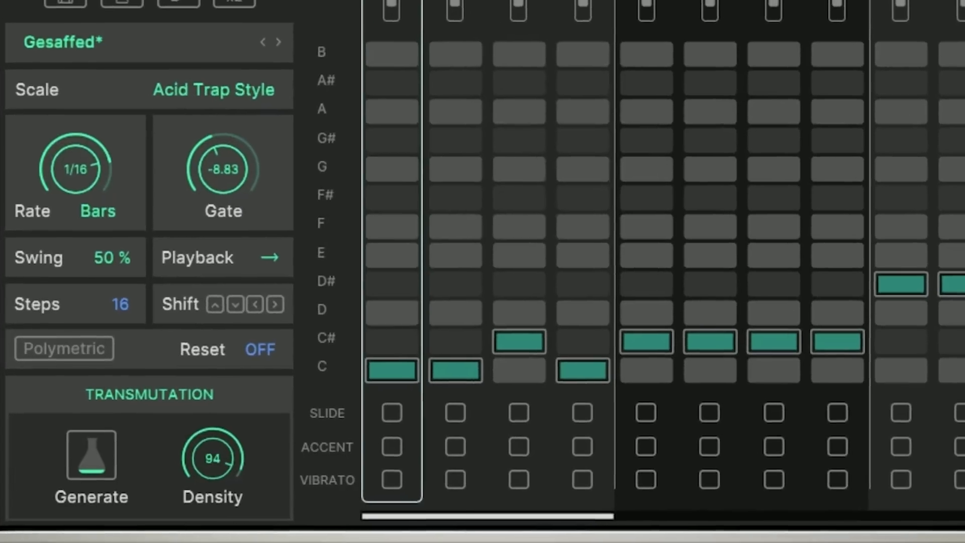
{"action": "left_click_drag", "start_coordinate": [212, 459], "coordinate": [213, 448]}
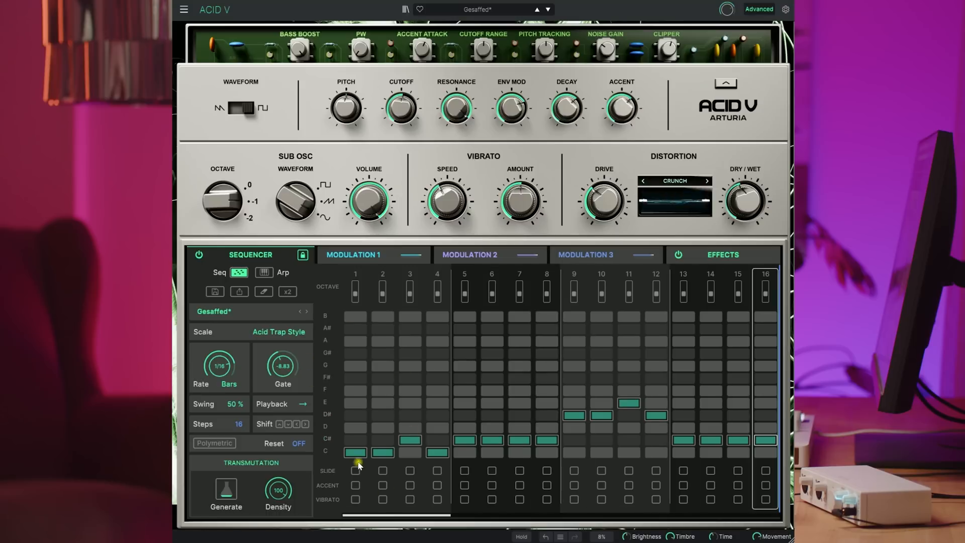
- Clear steps 7 and 14, and add slides on steps 1, 8 and 12, accents on 3 and 4, and vibrato on 13 and 15
{"action": "left_click", "coordinate": [711, 441]}
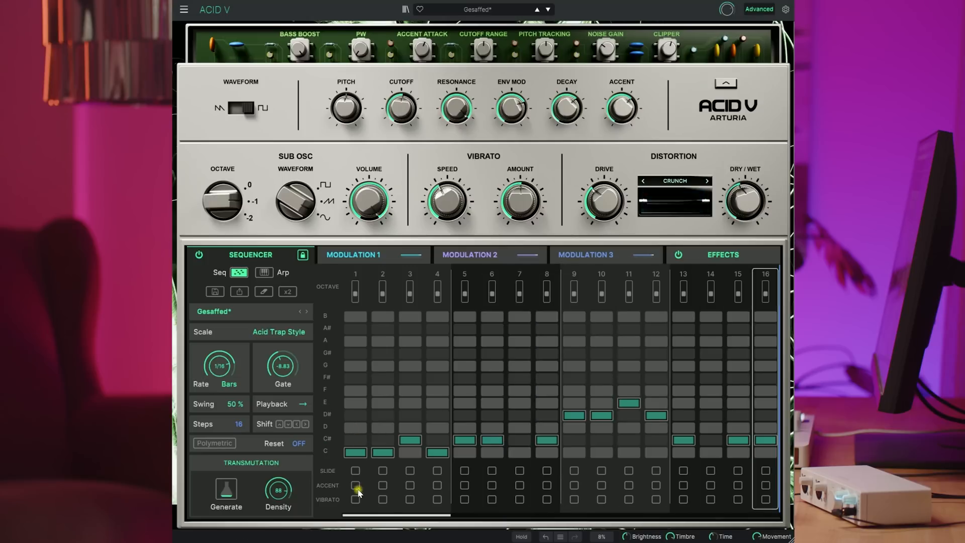
{"action": "left_click", "coordinate": [410, 485]}
{"action": "left_click", "coordinate": [438, 485]}
{"action": "left_click", "coordinate": [547, 471]}
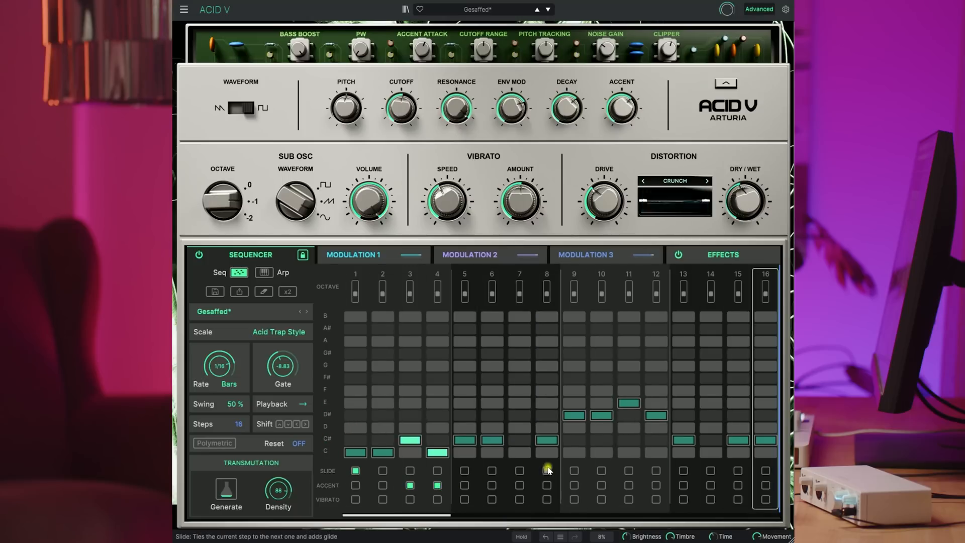
{"action": "left_click", "coordinate": [656, 470]}
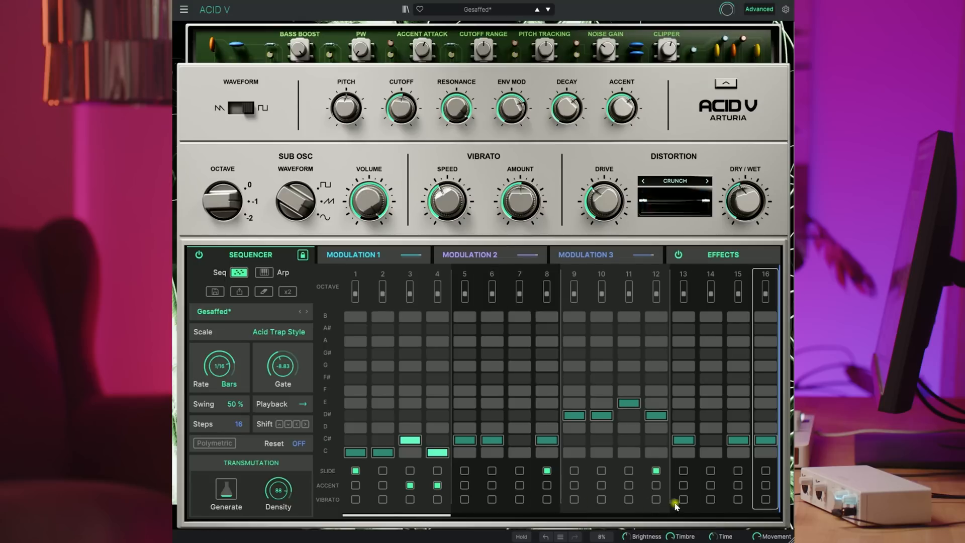
{"action": "left_click", "coordinate": [738, 499]}
- Lower the octave of steps 1, 2, 11 and 16, raise steps 5 and 6 by one octave, and adjust the filter cutoff
{"action": "left_click_drag", "start_coordinate": [629, 293], "coordinate": [630, 299]}
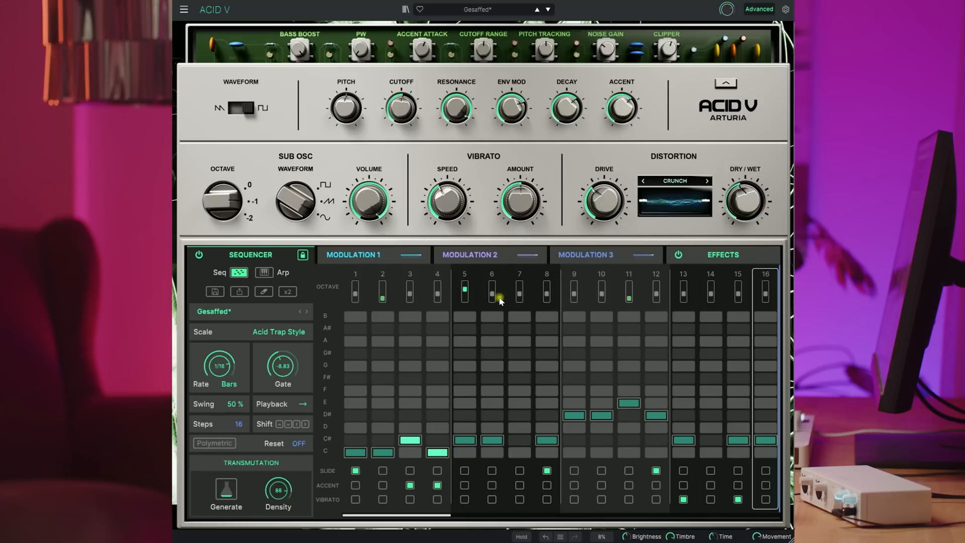
{"action": "left_click_drag", "start_coordinate": [492, 291], "coordinate": [488, 277]}
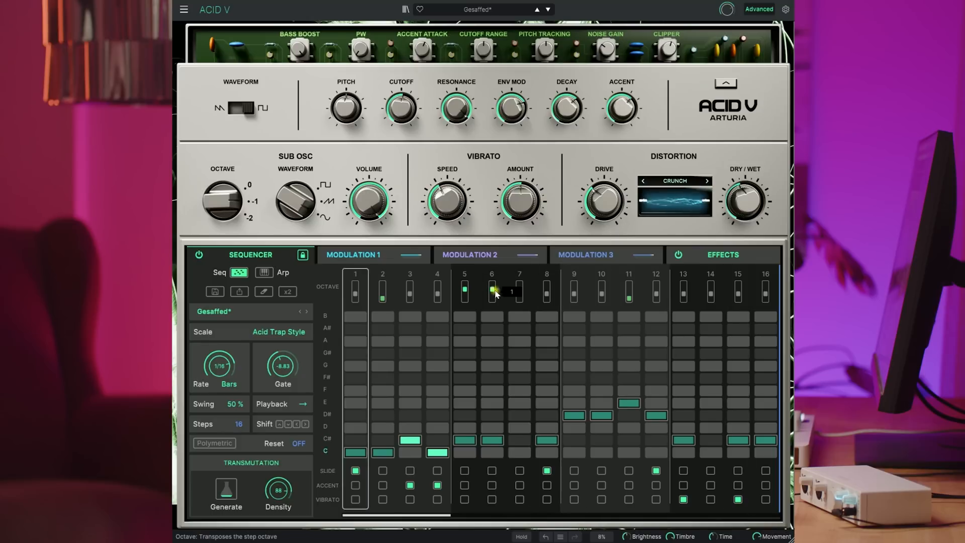
{"action": "left_click_drag", "start_coordinate": [765, 296], "coordinate": [766, 301]}
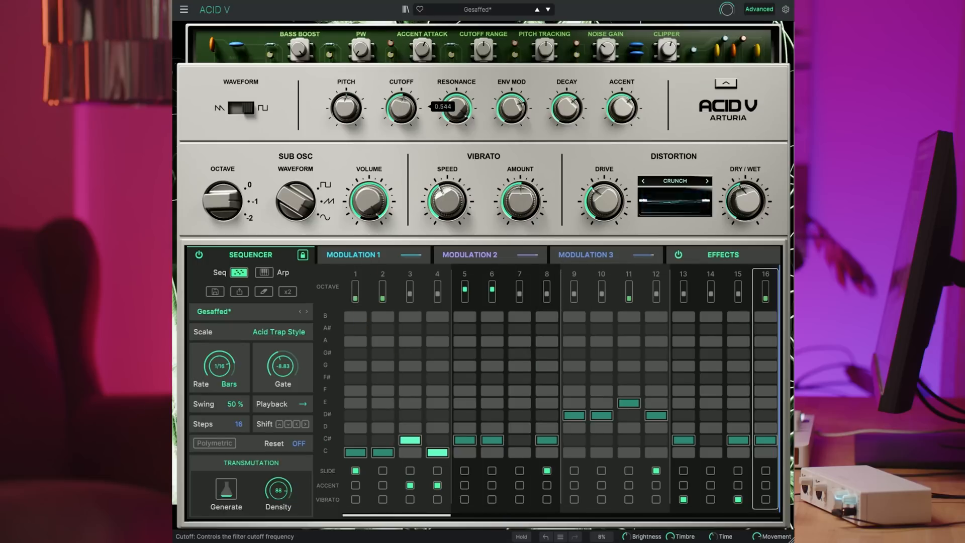
{"action": "left_click_drag", "start_coordinate": [414, 111], "coordinate": [404, 149]}
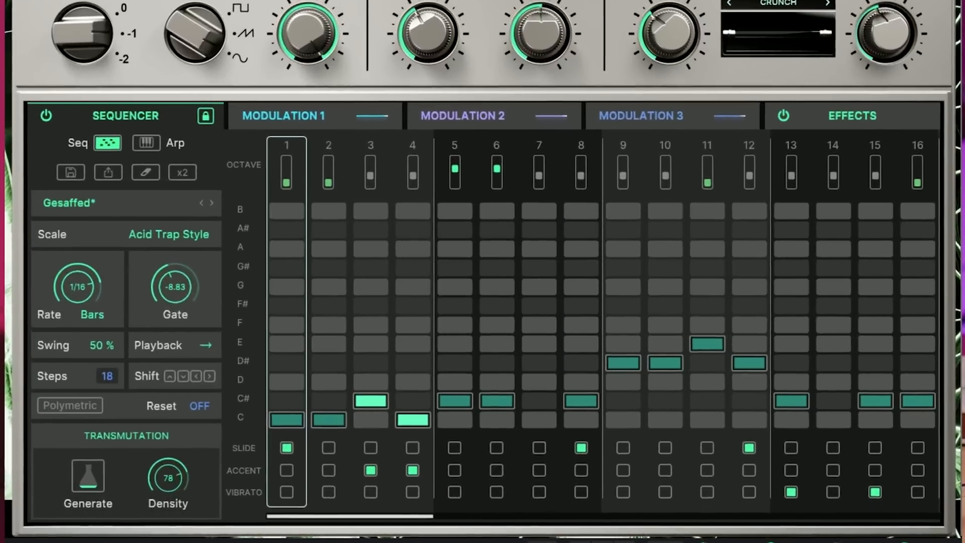
- Set the sequence length to 17 steps and randomise the sequence notes several times
{"action": "left_click_drag", "start_coordinate": [106, 376], "coordinate": [107, 303]}
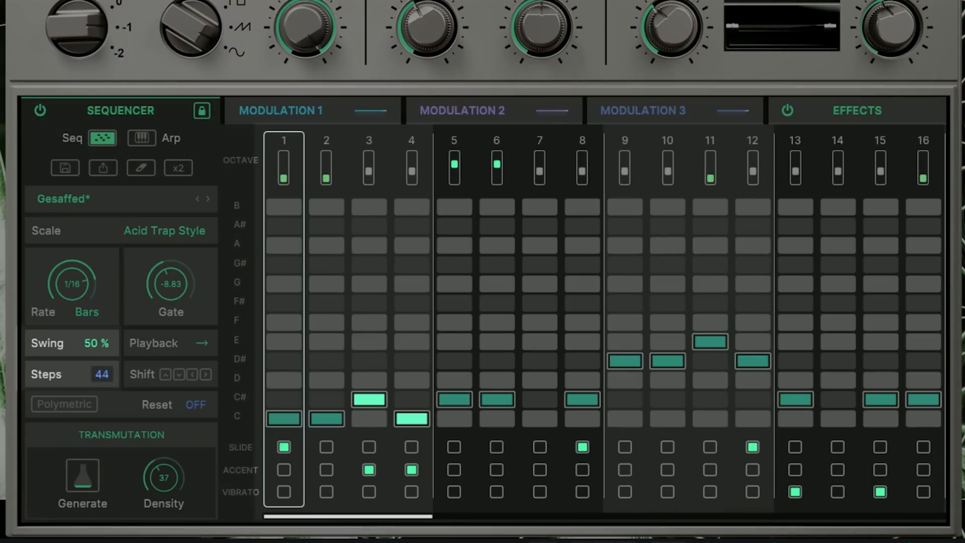
{"action": "mouse_move", "coordinate": [106, 371]}
{"action": "left_mouse_down"}
{"action": "mouse_move", "coordinate": [107, 389]}
{"action": "mouse_move", "coordinate": [106, 379]}
{"action": "left_mouse_up"}
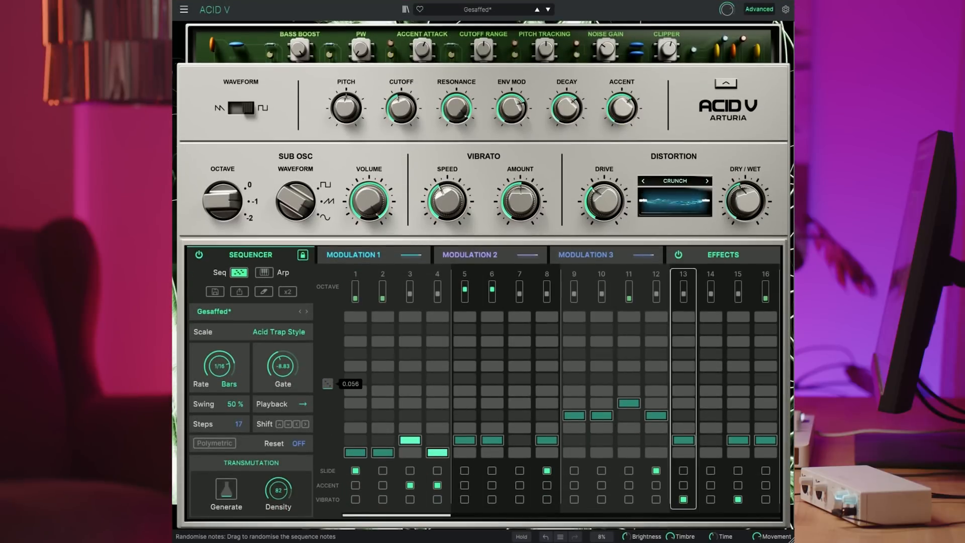
{"action": "mouse_move", "coordinate": [328, 384]}
{"action": "left_mouse_down"}
{"action": "mouse_move", "coordinate": [339, 384]}
{"action": "mouse_move", "coordinate": [326, 387]}
{"action": "left_mouse_up"}
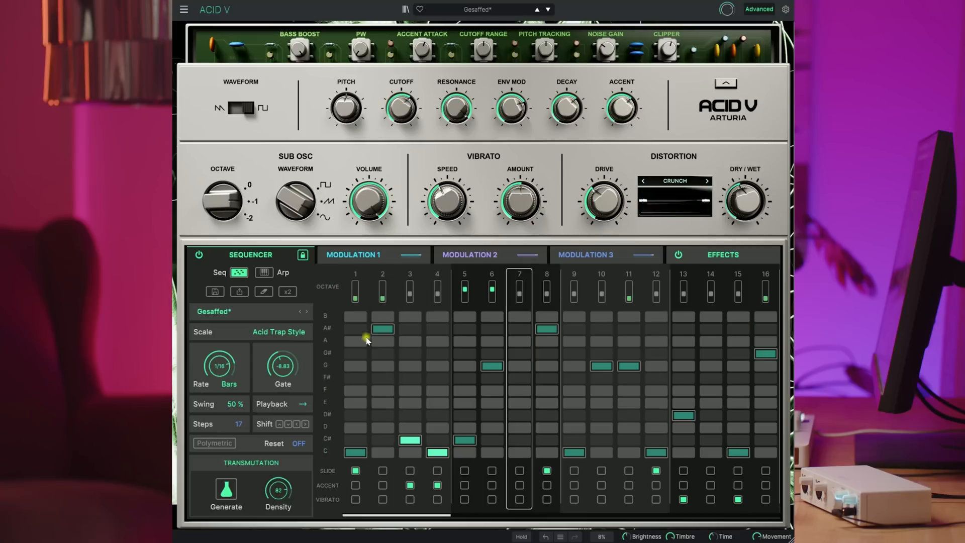
{"action": "left_click_drag", "start_coordinate": [327, 384], "coordinate": [327, 385]}
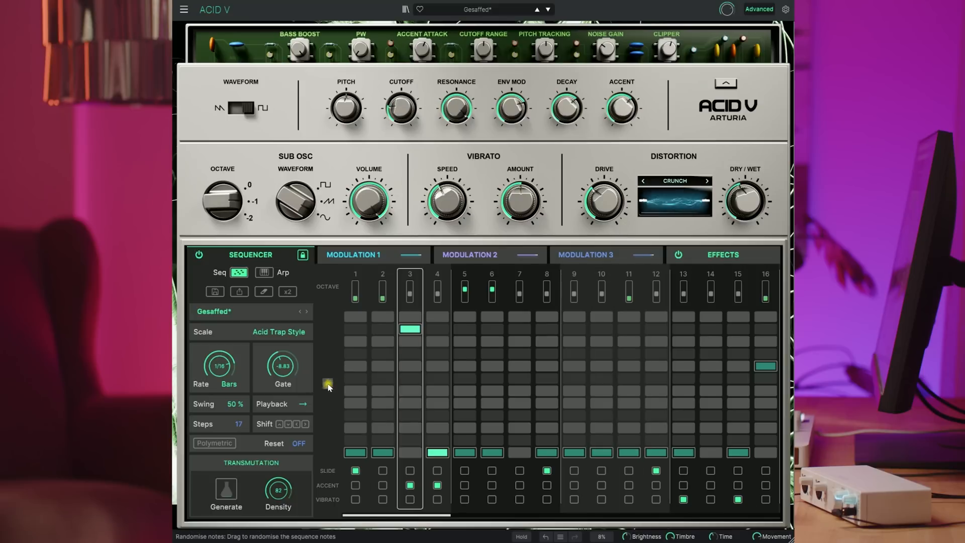
{"action": "left_click_drag", "start_coordinate": [328, 384], "coordinate": [328, 385]}
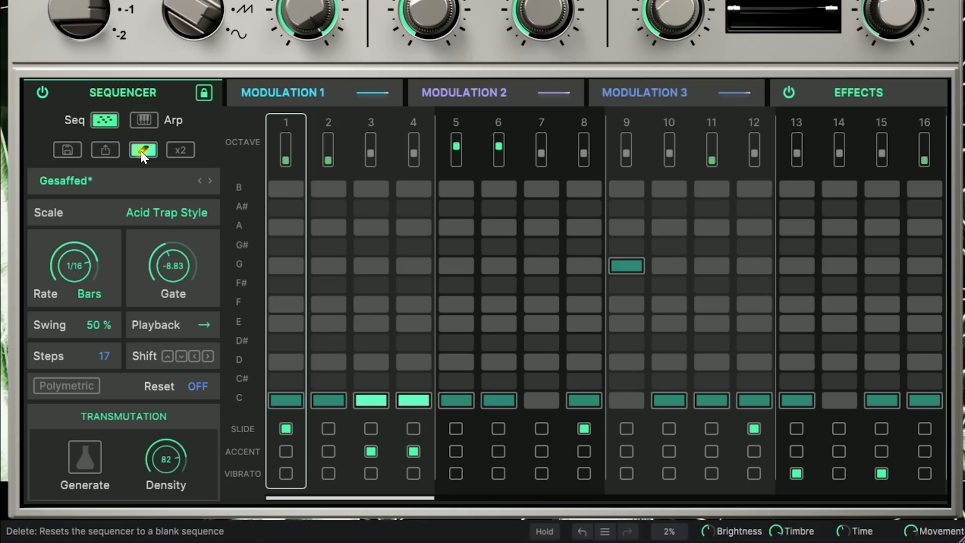
{"action": "left_click", "coordinate": [203, 154]}
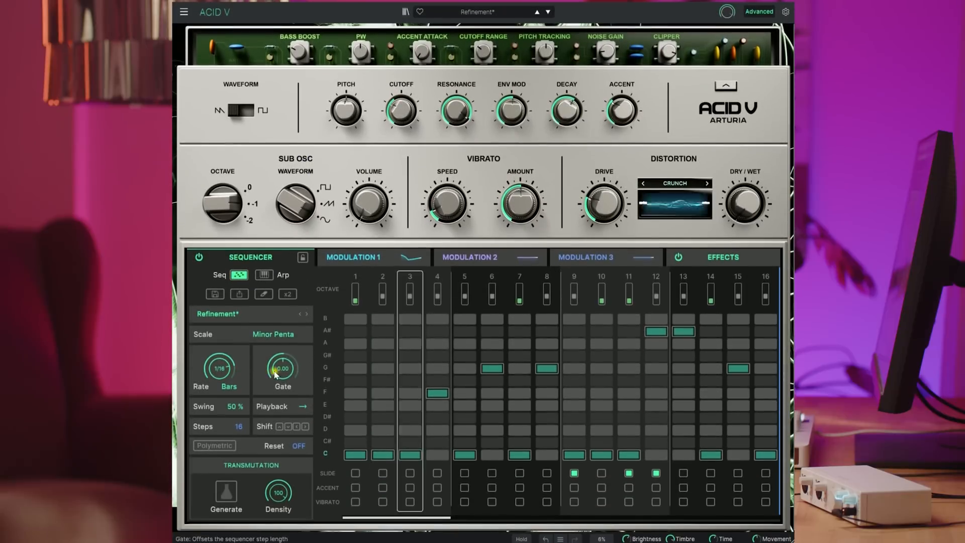
- Try the Harmonic Minor, Wonky Acid, Minor Penta and Diminished scales on the Refinement sequence, settling on Acid Trap Style
{"action": "left_click", "coordinate": [283, 333]}
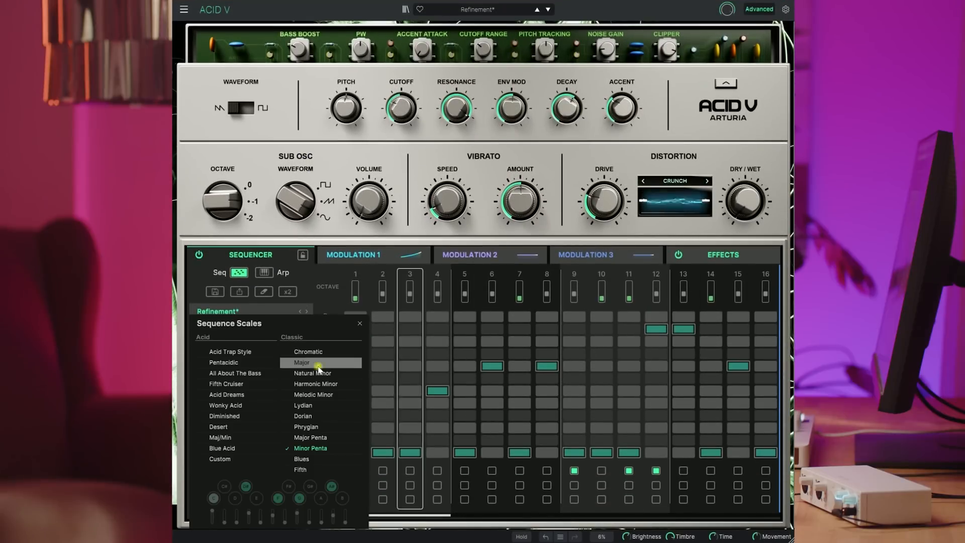
{"action": "left_click", "coordinate": [324, 385]}
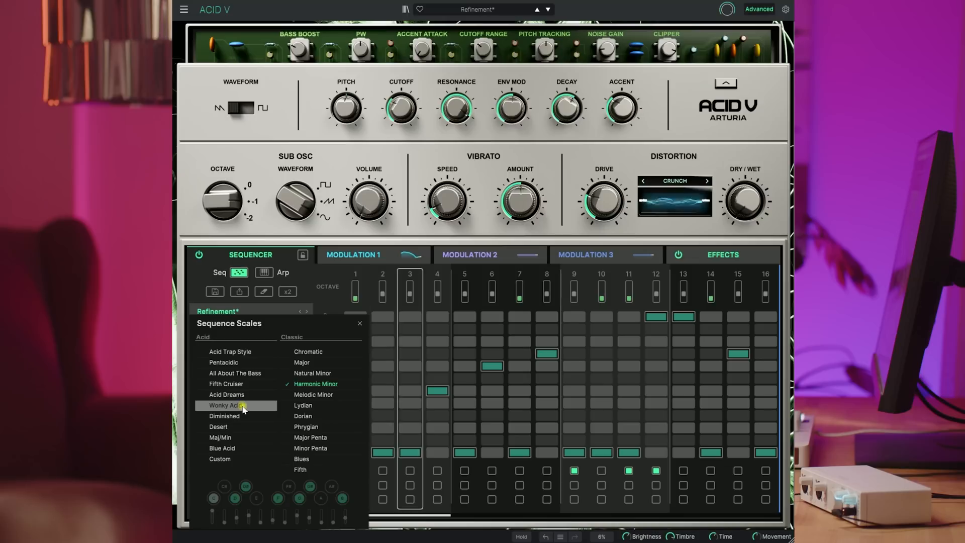
{"action": "left_click", "coordinate": [233, 406]}
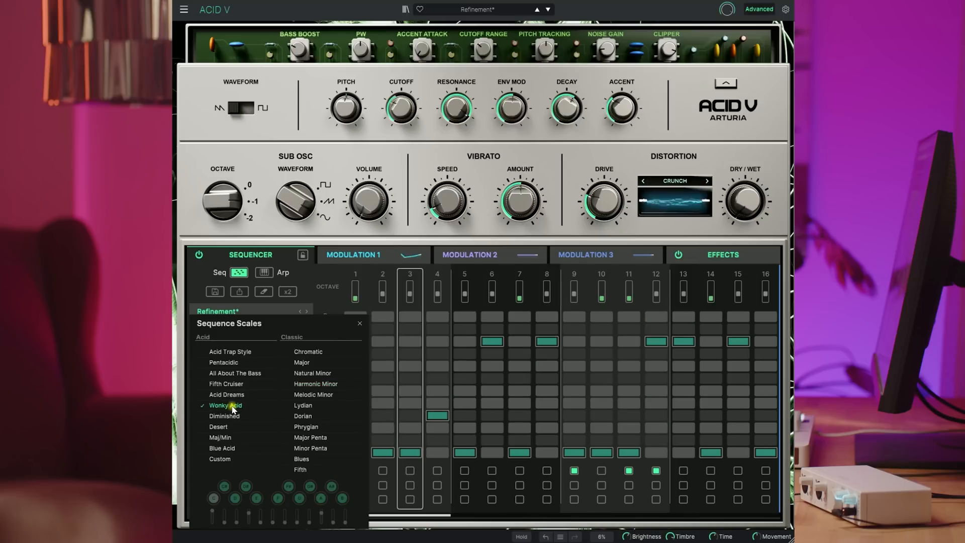
{"action": "left_click", "coordinate": [230, 353]}
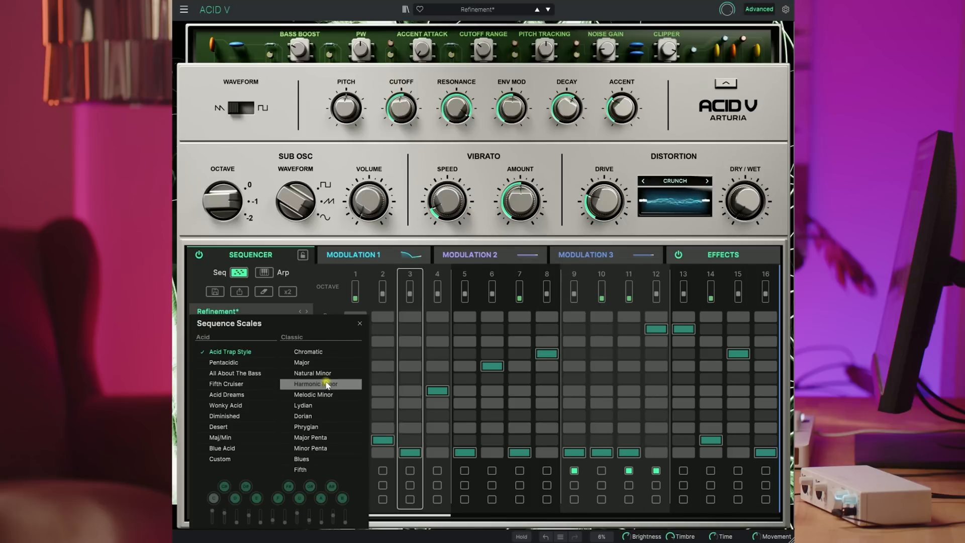
{"action": "left_click", "coordinate": [311, 448]}
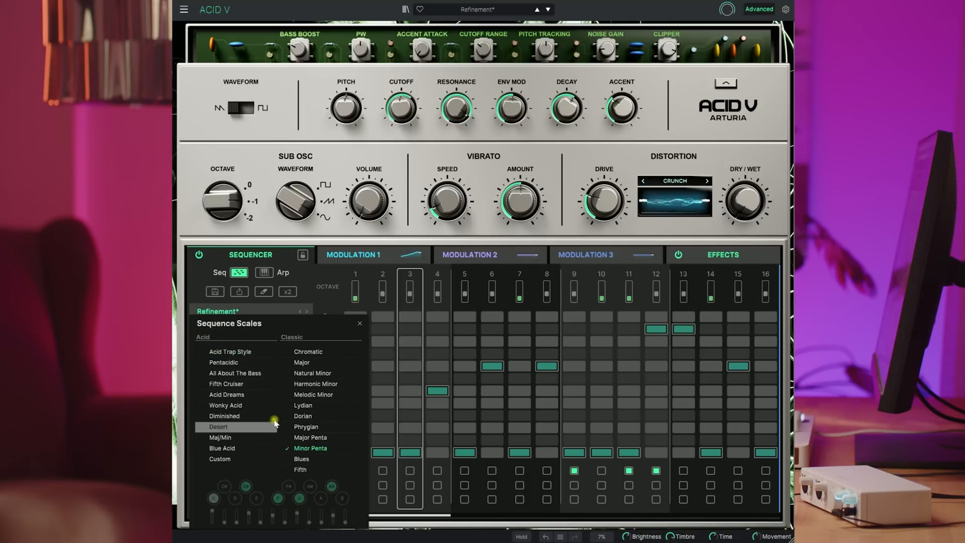
{"action": "left_click", "coordinate": [257, 417]}
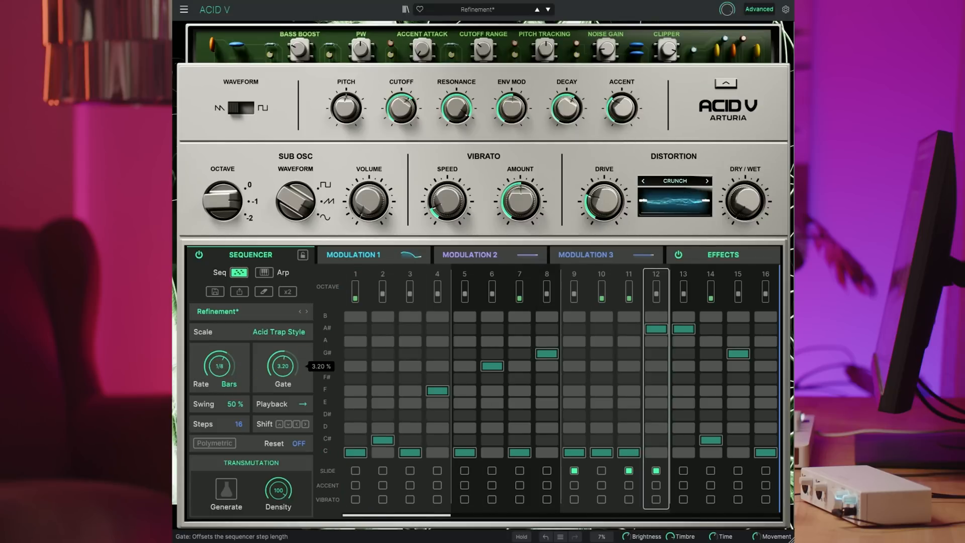
- Raise the sequencer gate to 50%, bring it back to about 41.6%, and set the swing to 55%
{"action": "left_click_drag", "start_coordinate": [283, 366], "coordinate": [283, 353]}
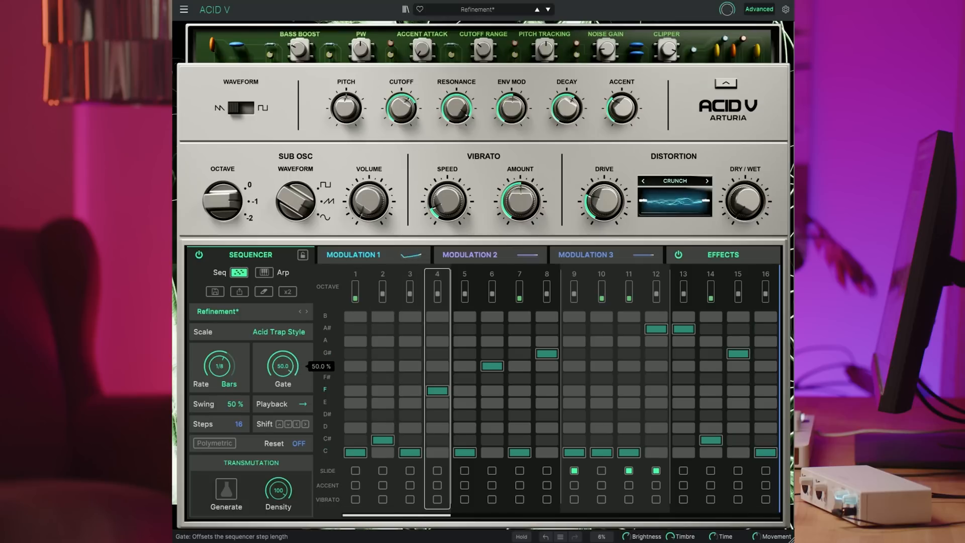
{"action": "left_click_drag", "start_coordinate": [283, 366], "coordinate": [283, 369]}
{"action": "left_click_drag", "start_coordinate": [235, 404], "coordinate": [235, 401]}
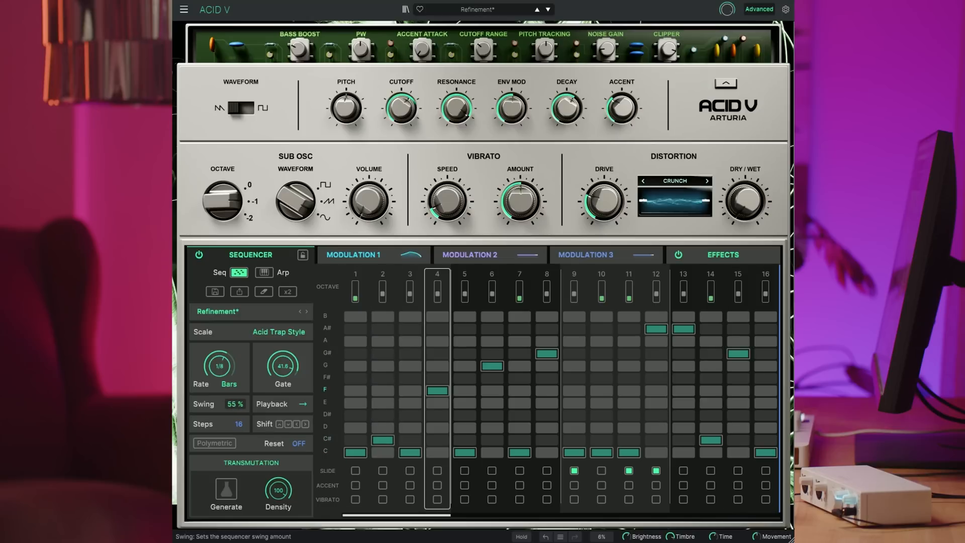
- Switch the sequencer rate from Bars to BPM and set it to 126
{"action": "left_click", "coordinate": [230, 384]}
{"action": "left_click", "coordinate": [245, 397]}
{"action": "left_click_drag", "start_coordinate": [219, 366], "coordinate": [219, 358]}
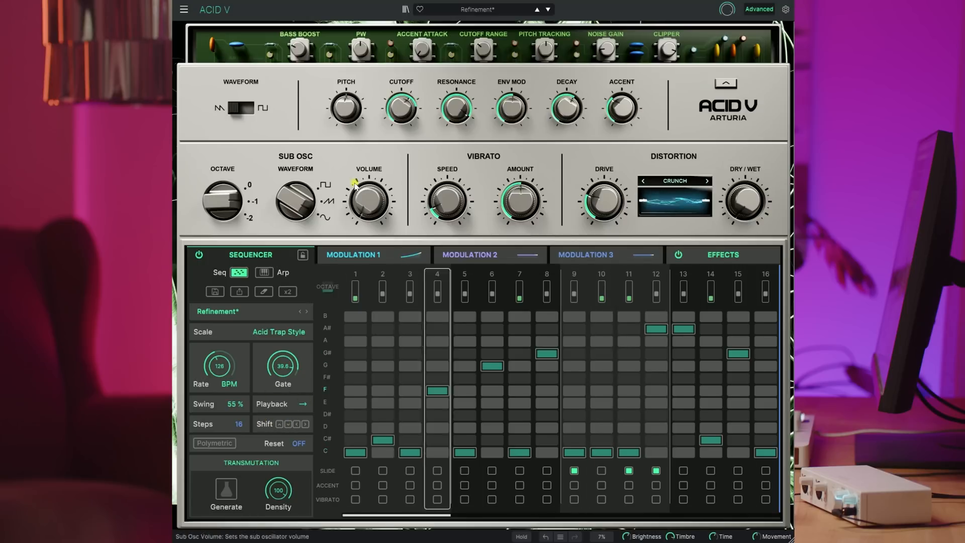
- Lower the filter cutoff slightly and set the sequencer playback direction to Backward
{"action": "left_click_drag", "start_coordinate": [404, 104], "coordinate": [403, 113]}
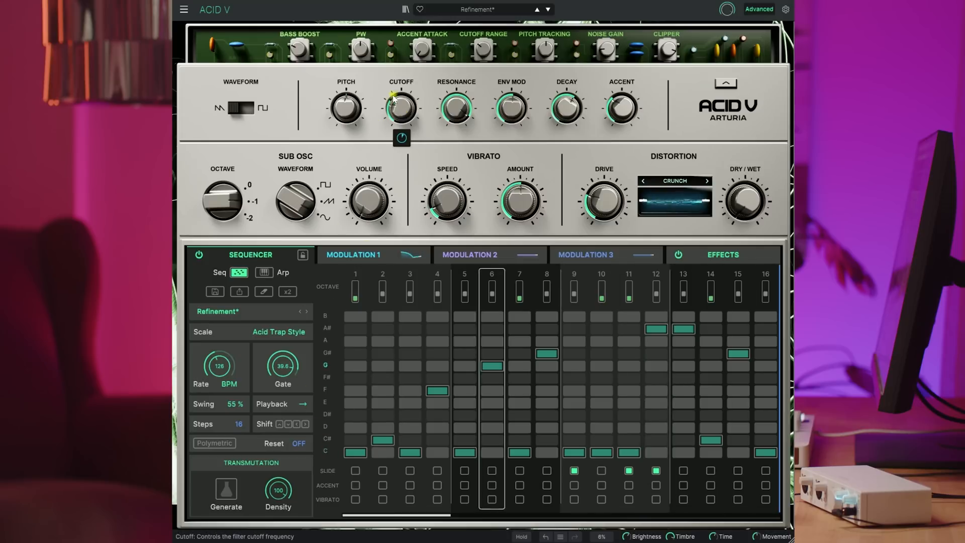
{"action": "left_click", "coordinate": [303, 403]}
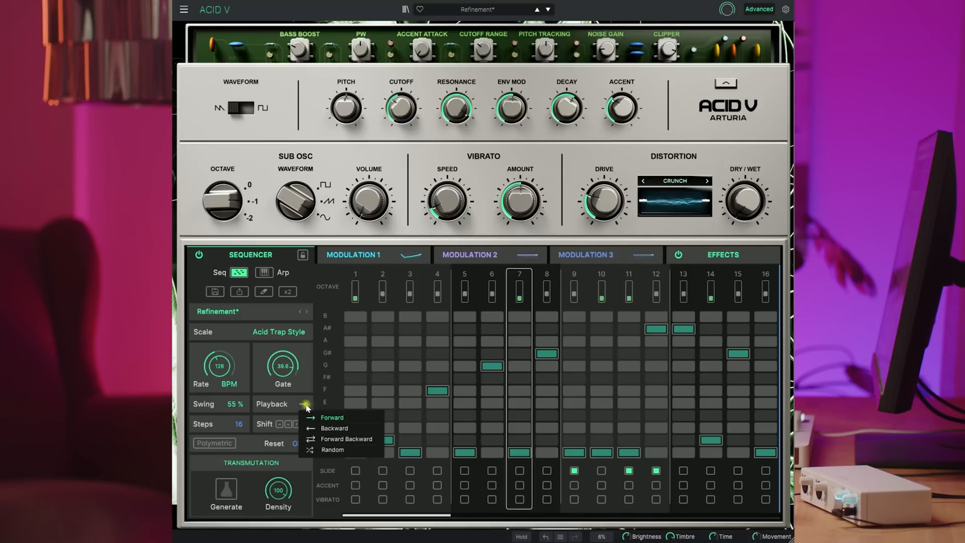
{"action": "left_click", "coordinate": [338, 431]}
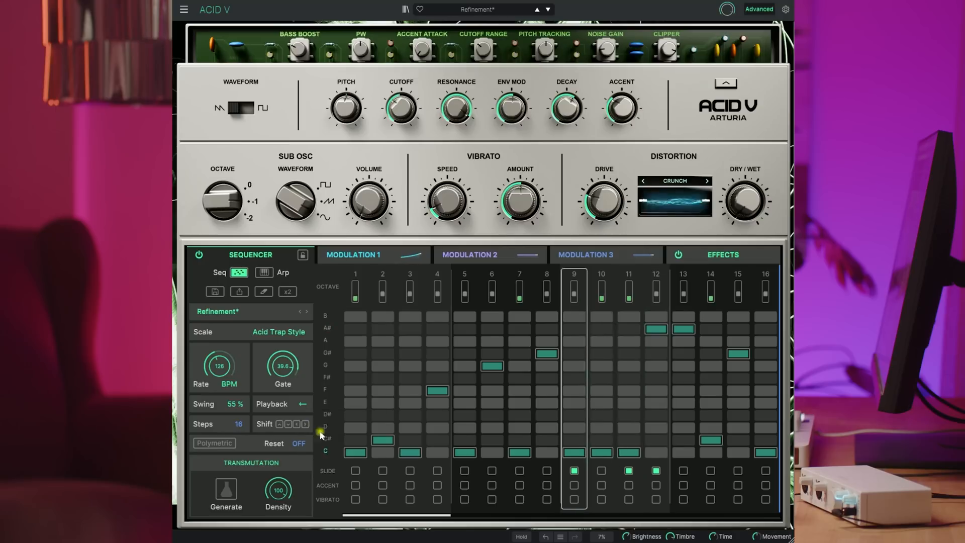
- Transpose the sequence down one semitone, followed by two semitones up
{"action": "left_click", "coordinate": [288, 425]}
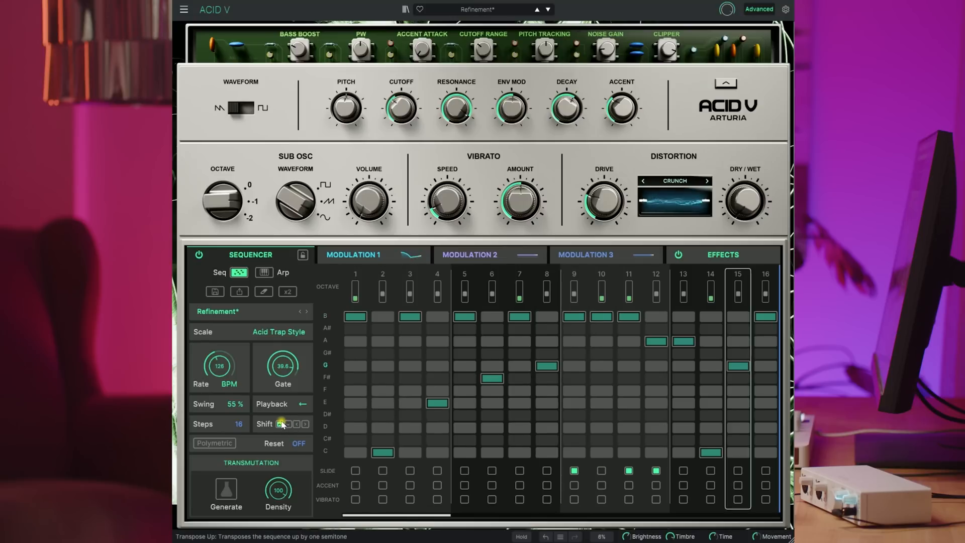
{"action": "left_click", "coordinate": [280, 424]}
{"action": "left_click", "coordinate": [280, 424]}
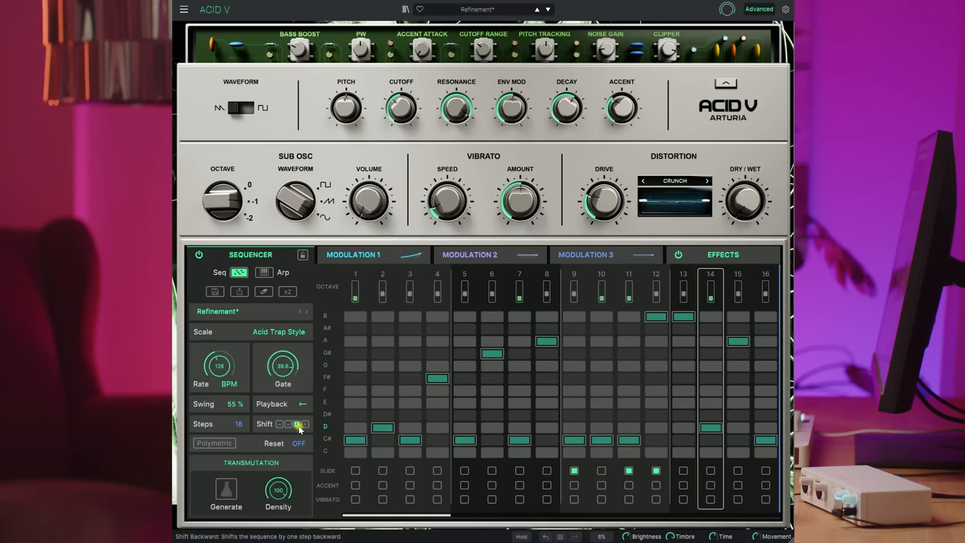
- Shift the sequence one step backward, followed by two steps forward
{"action": "left_click", "coordinate": [297, 425]}
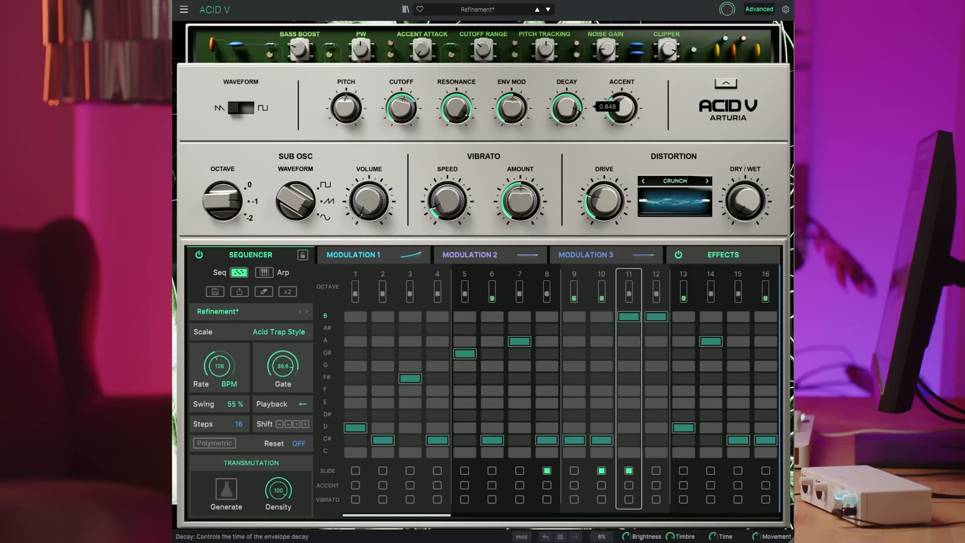
{"action": "left_click", "coordinate": [305, 423]}
{"action": "left_click", "coordinate": [305, 423]}
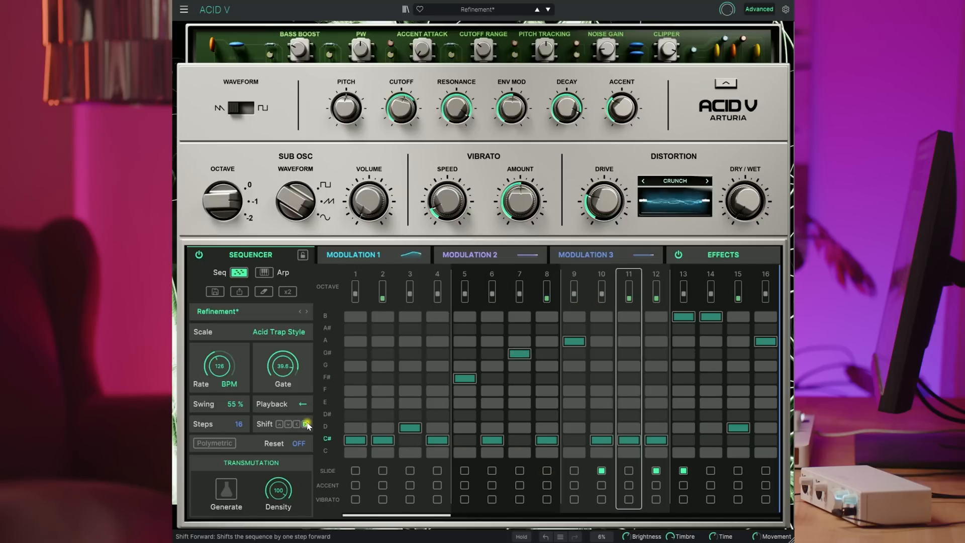
- Set the sequencer playback to Forward Backward and lower the rate to about 76.6 BPM
{"action": "left_click", "coordinate": [302, 404]}
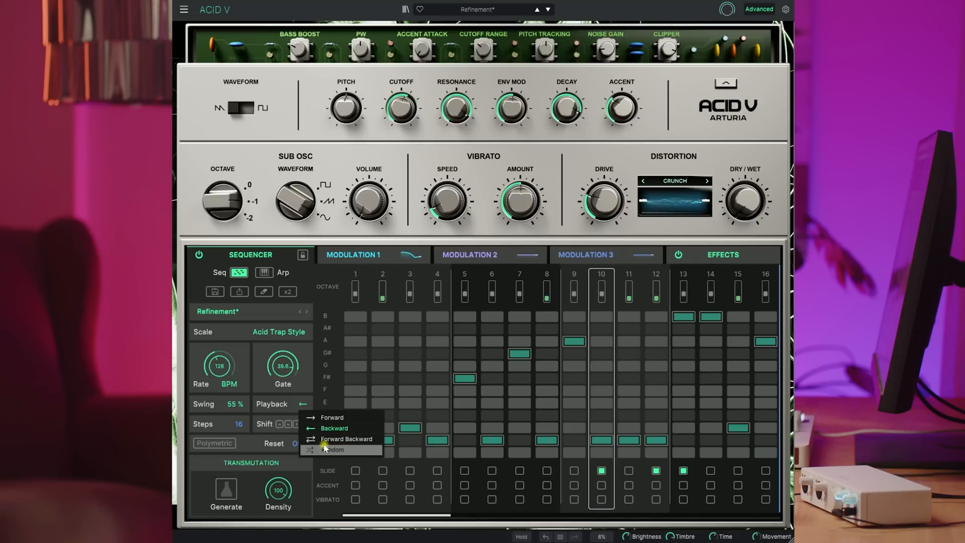
{"action": "left_click", "coordinate": [326, 442]}
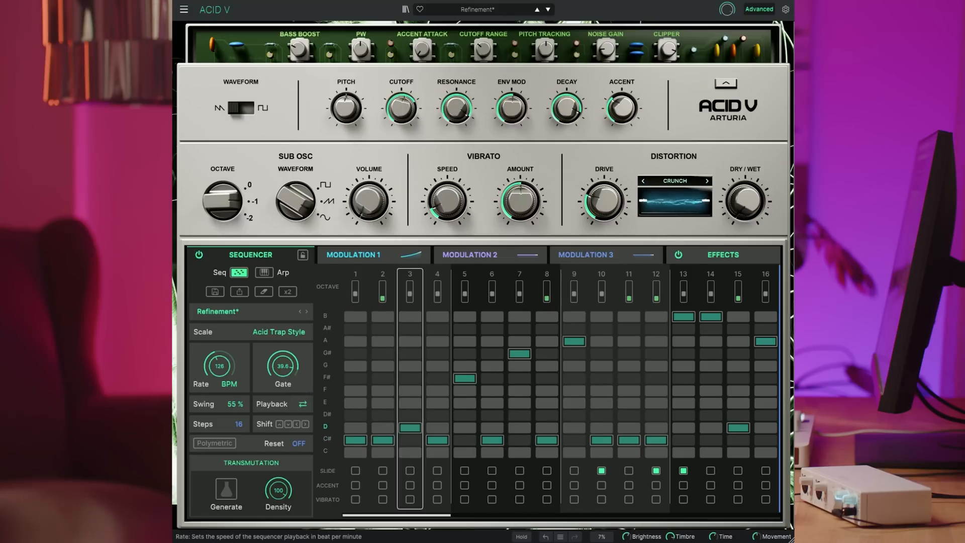
{"action": "left_click_drag", "start_coordinate": [219, 366], "coordinate": [219, 380]}
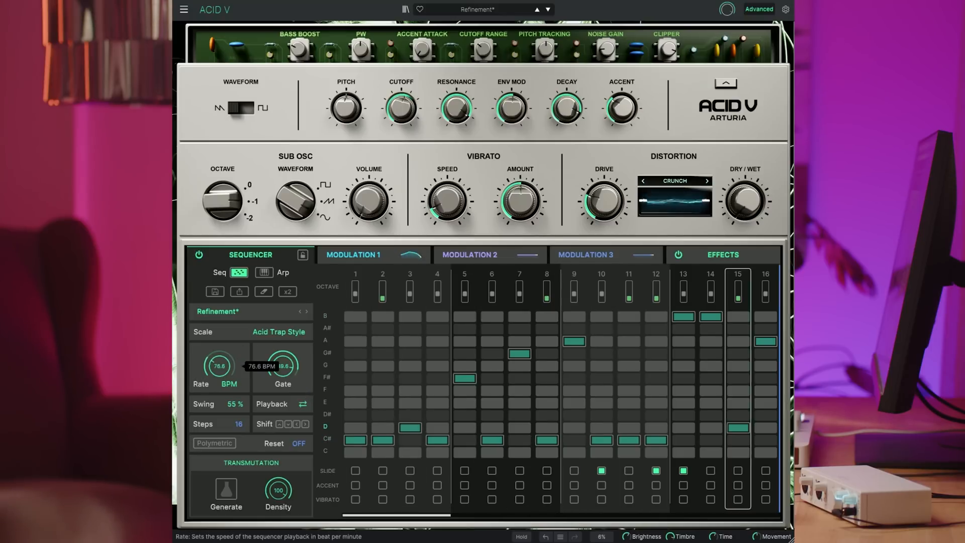